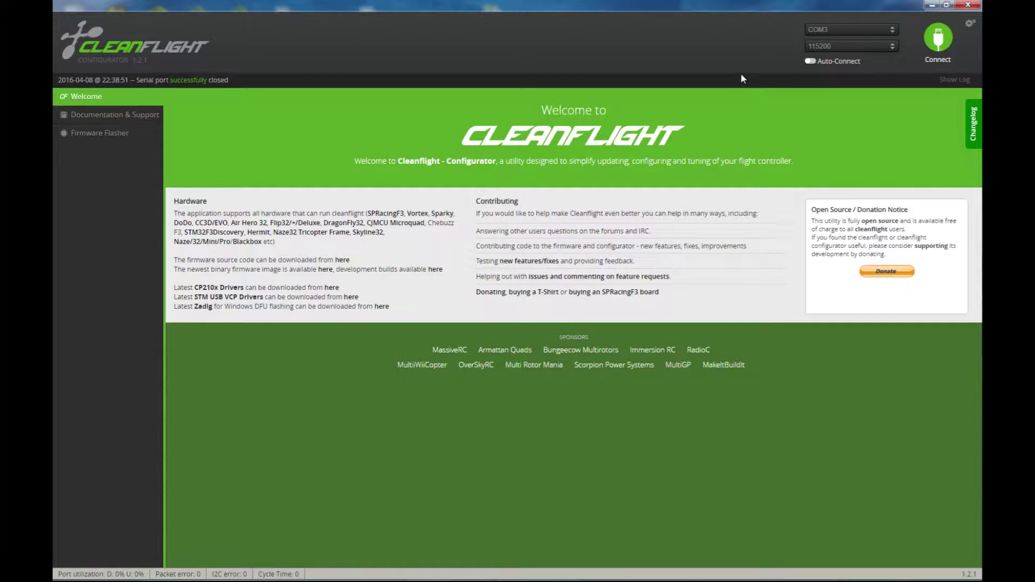
# - Connect to the flight controller and enable the first three adjustment ranges on the Adjustments page
pyautogui.click(939, 41)
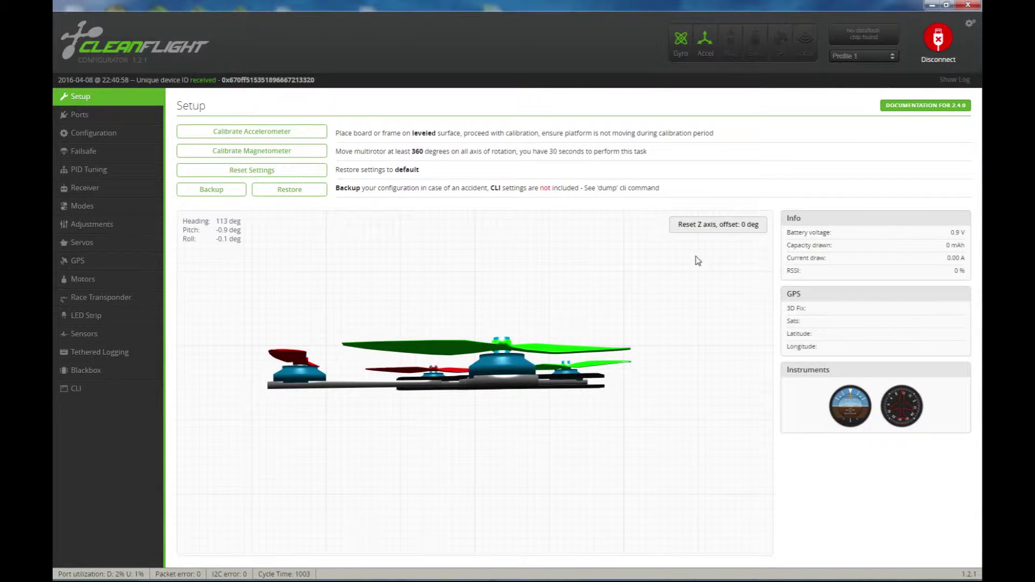
pyautogui.click(109, 224)
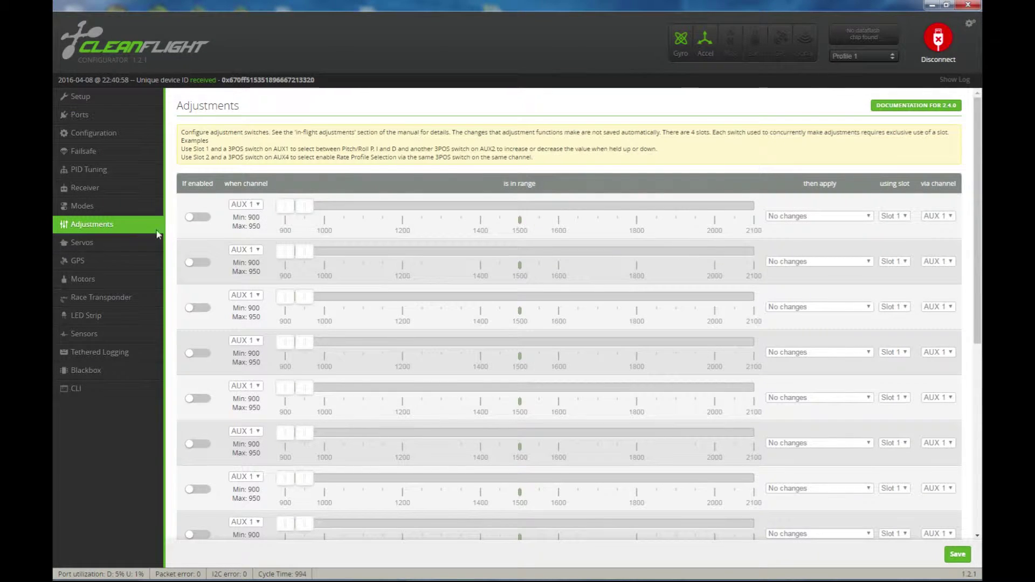
pyautogui.click(203, 219)
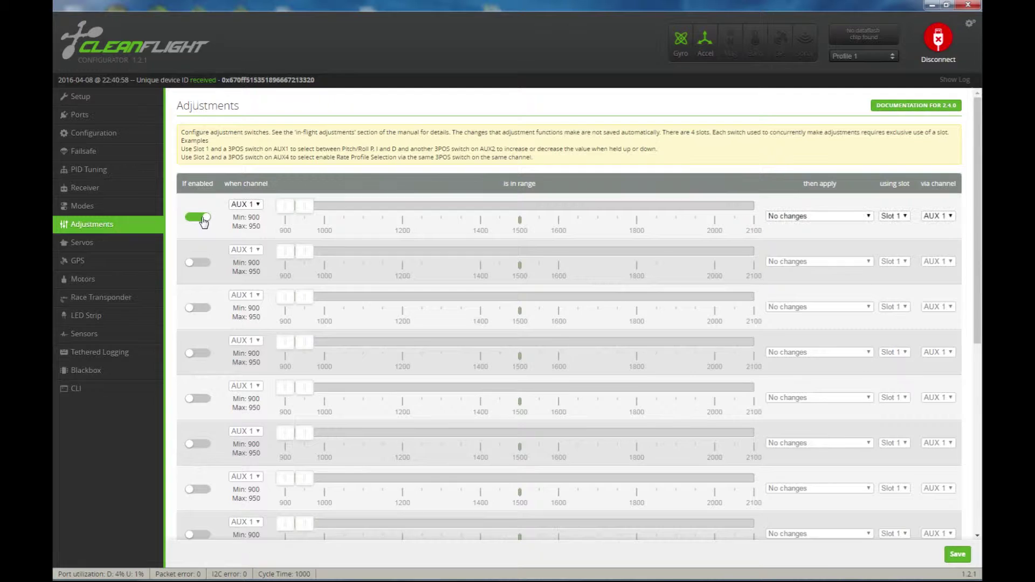
pyautogui.click(202, 264)
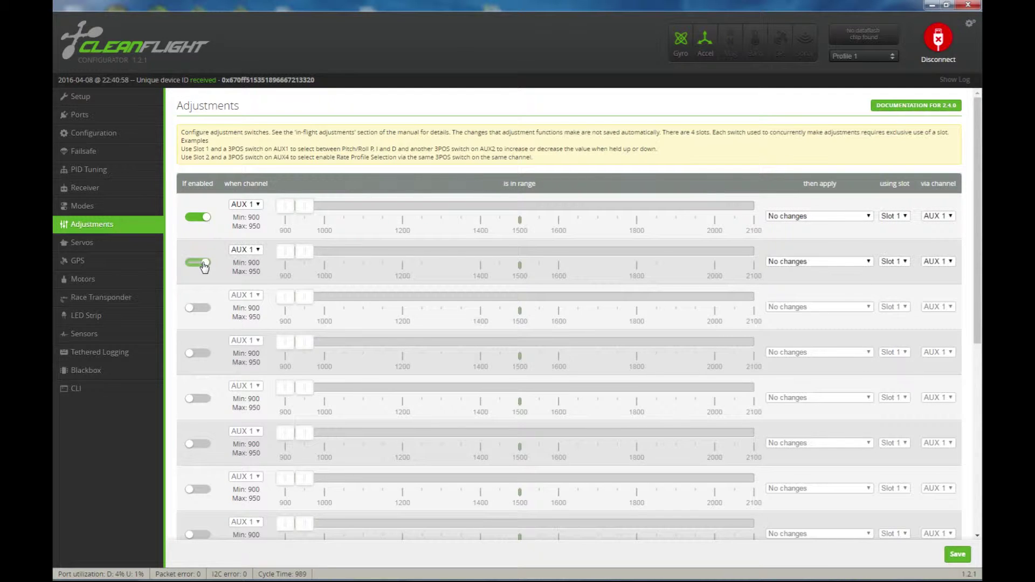
pyautogui.click(209, 309)
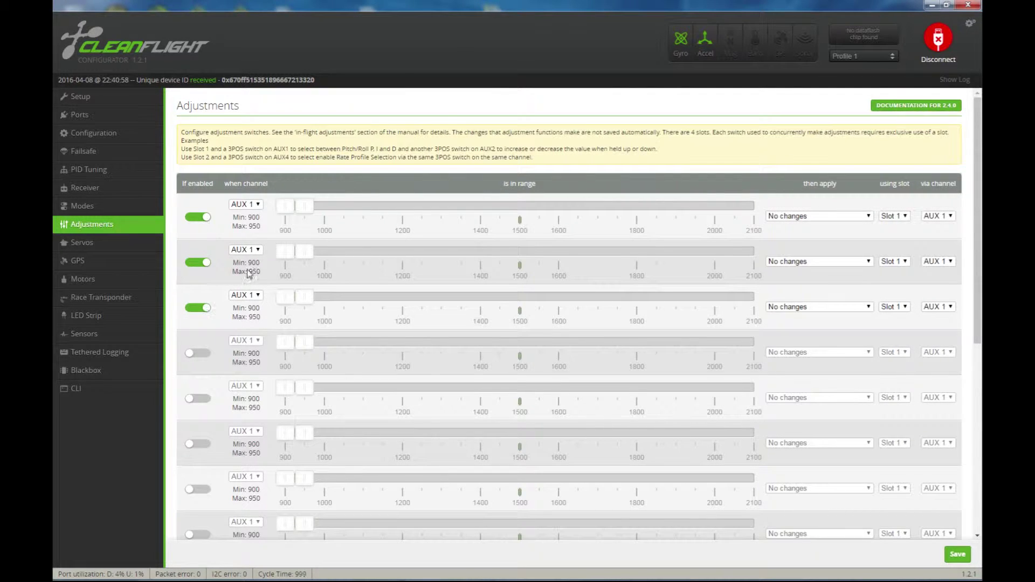
# - Set the 'when channel' of the first two ranges to AUX 2
pyautogui.click(257, 205)
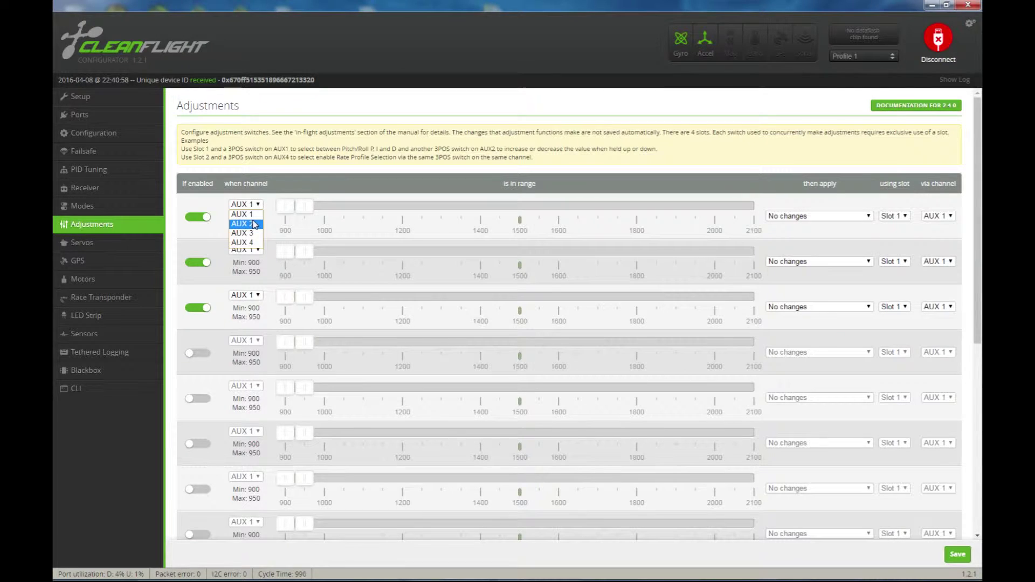
pyautogui.click(255, 223)
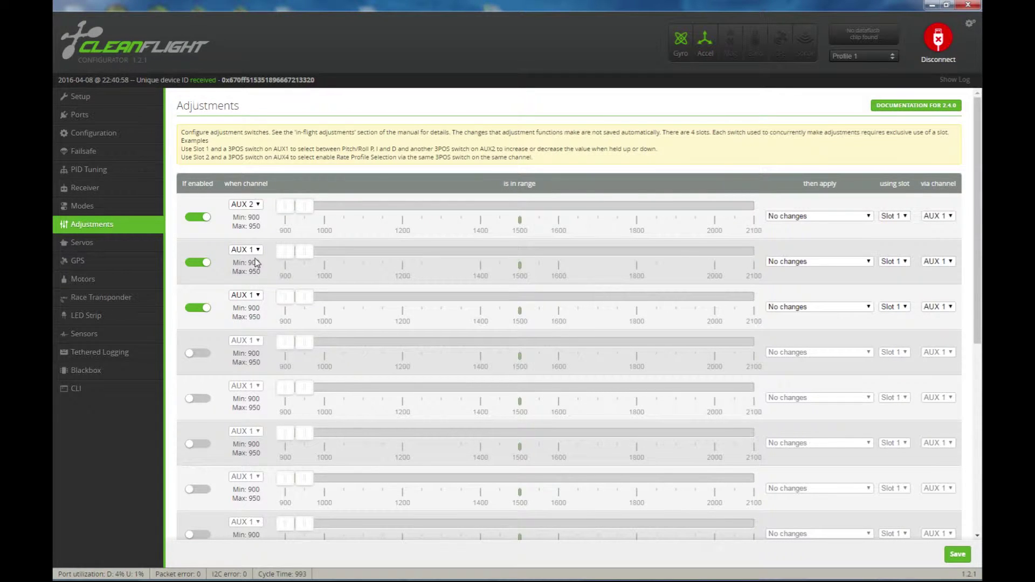
pyautogui.click(258, 250)
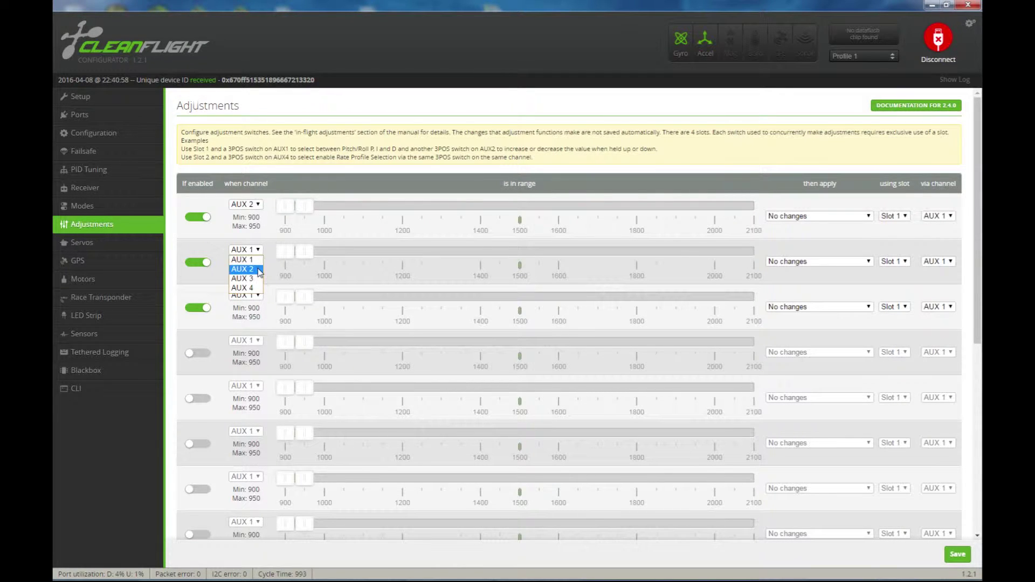
pyautogui.click(257, 269)
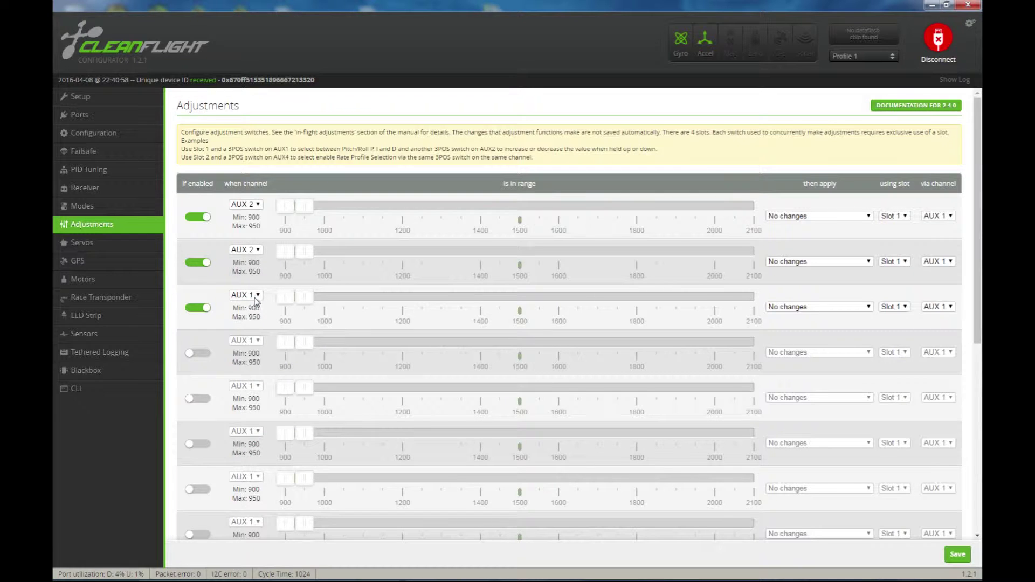
pyautogui.click(259, 296)
# - Put the third range on AUX 2, then drag the ranges to 900–1300, 1300–1700 and 1700–2100
pyautogui.click(255, 316)
pyautogui.moveTo(304, 208); pyautogui.dragTo(444, 218)
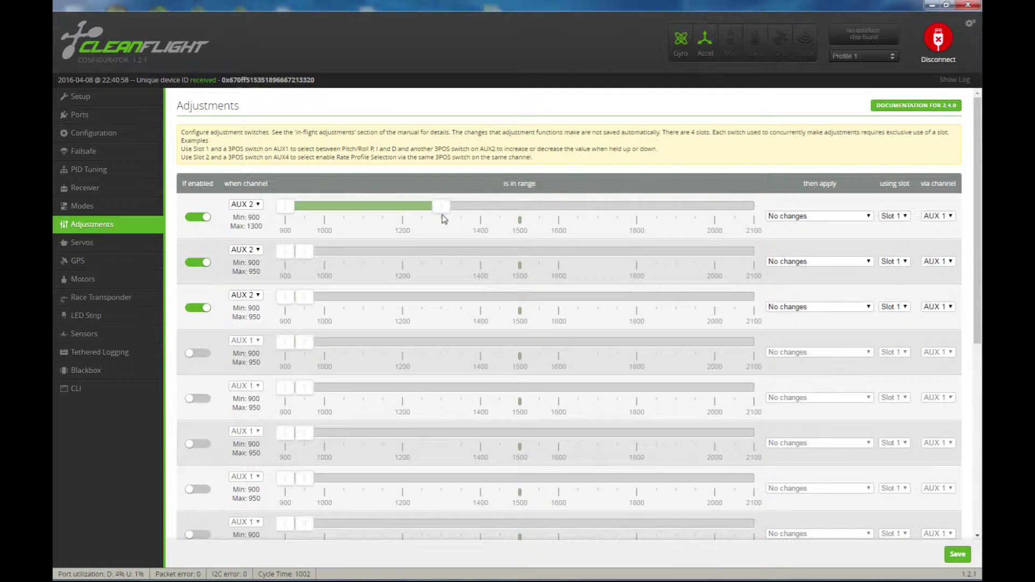
pyautogui.moveTo(310, 250); pyautogui.dragTo(444, 270)
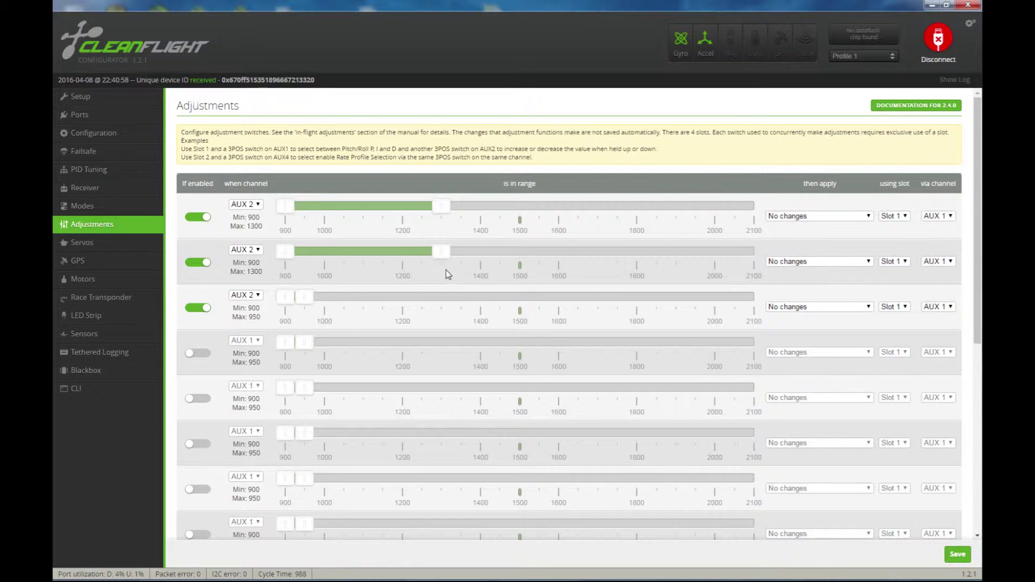
pyautogui.moveTo(305, 297); pyautogui.dragTo(441, 329)
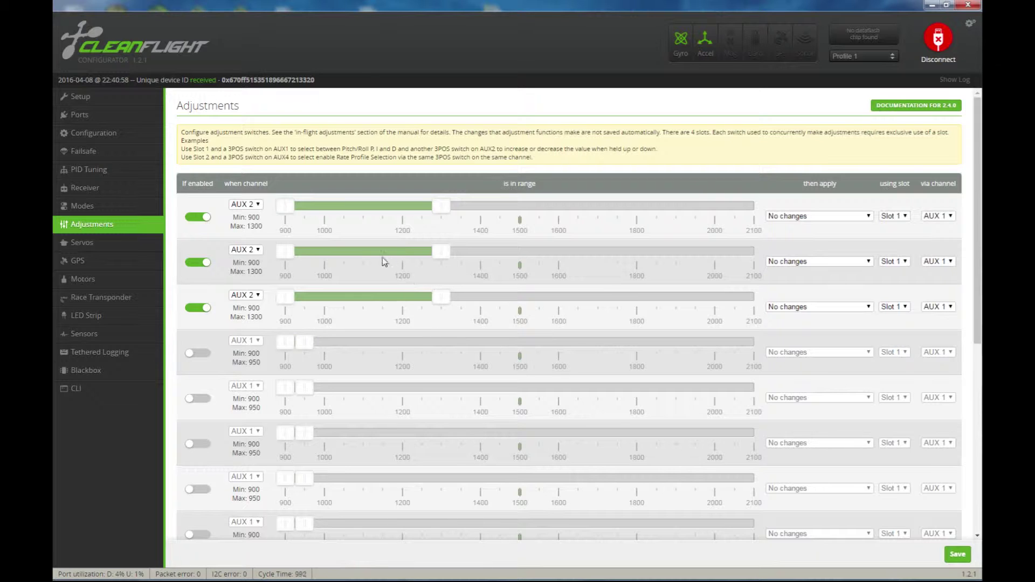
pyautogui.moveTo(380, 251); pyautogui.dragTo(532, 238)
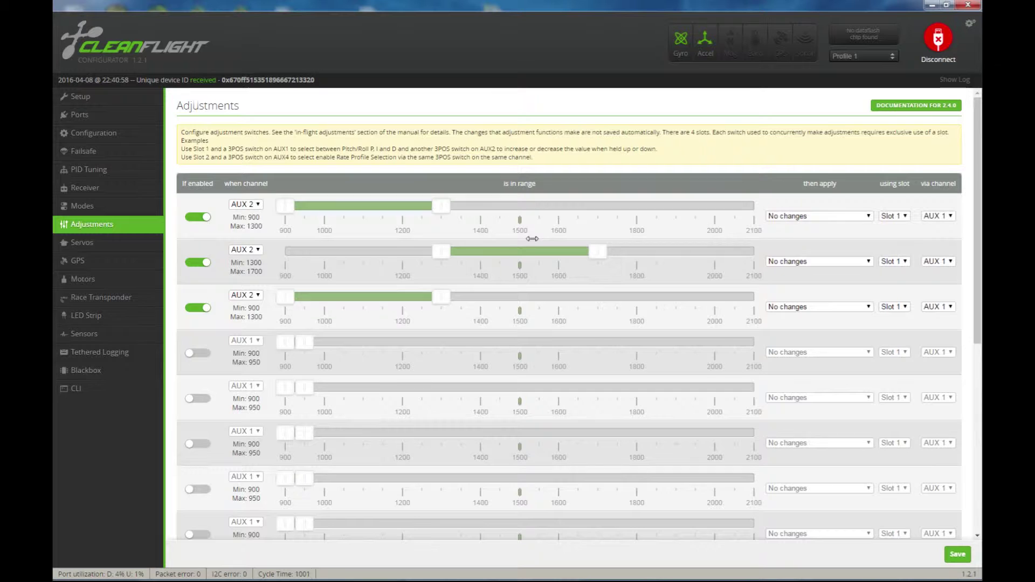
pyautogui.moveTo(408, 298); pyautogui.dragTo(728, 326)
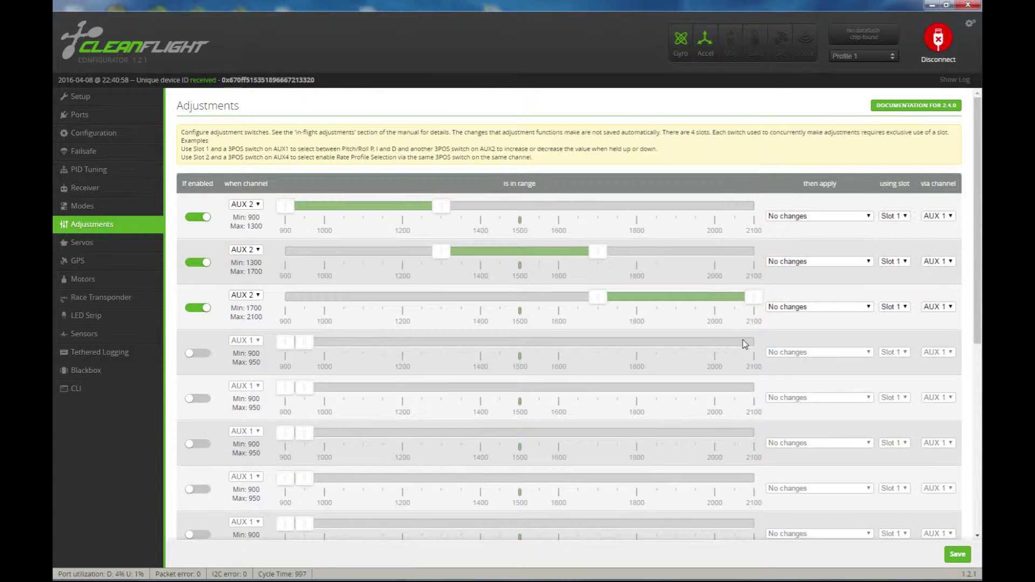
# - Make the first range apply Roll P Adjustment via AUX 3
pyautogui.click(869, 216)
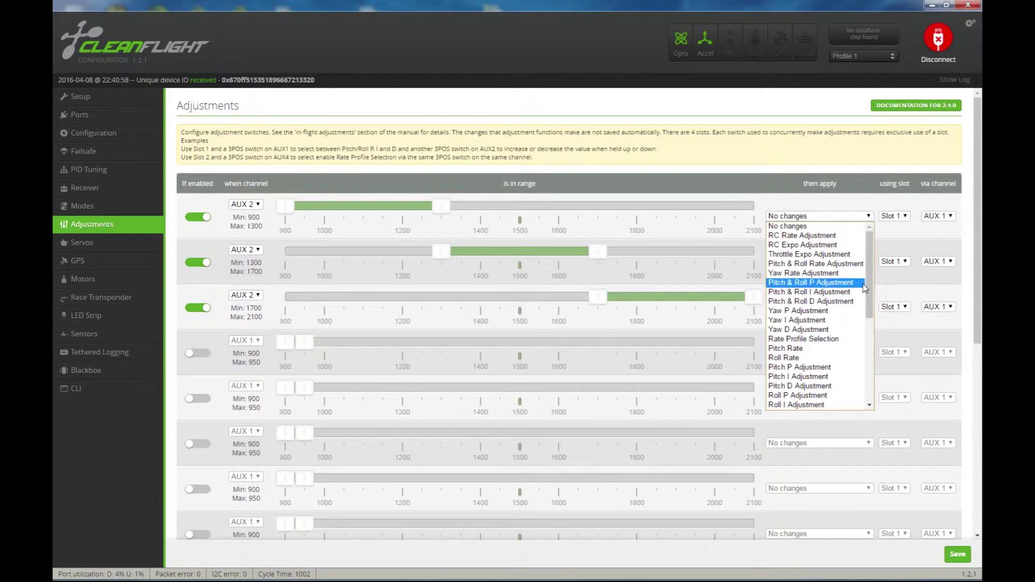
pyautogui.click(849, 397)
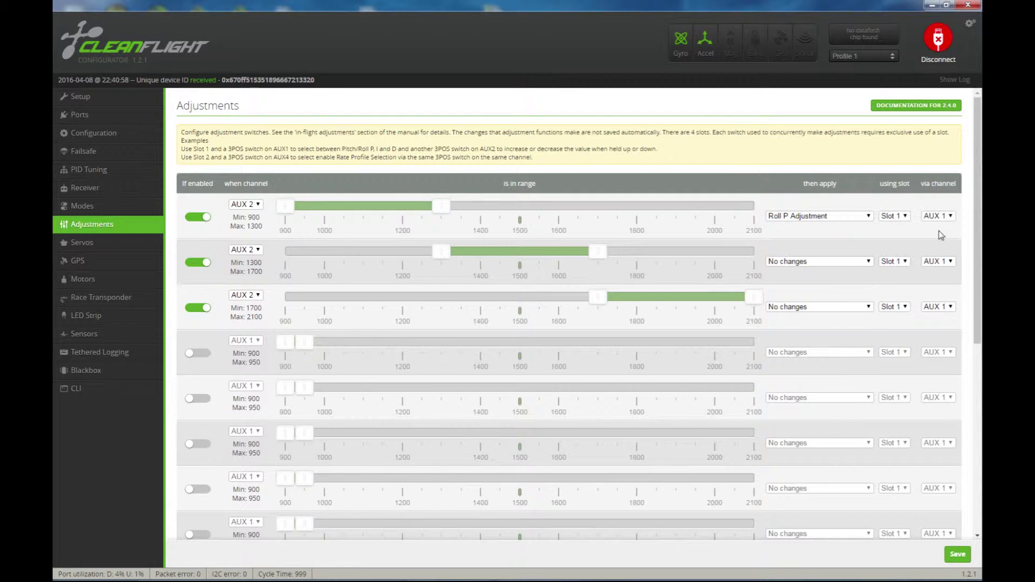
pyautogui.click(950, 216)
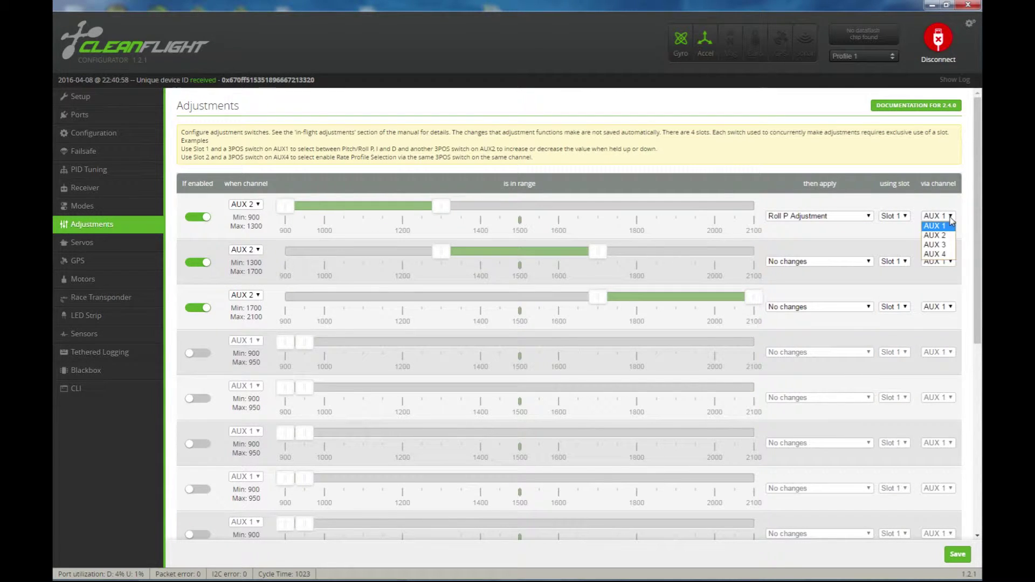
pyautogui.click(950, 246)
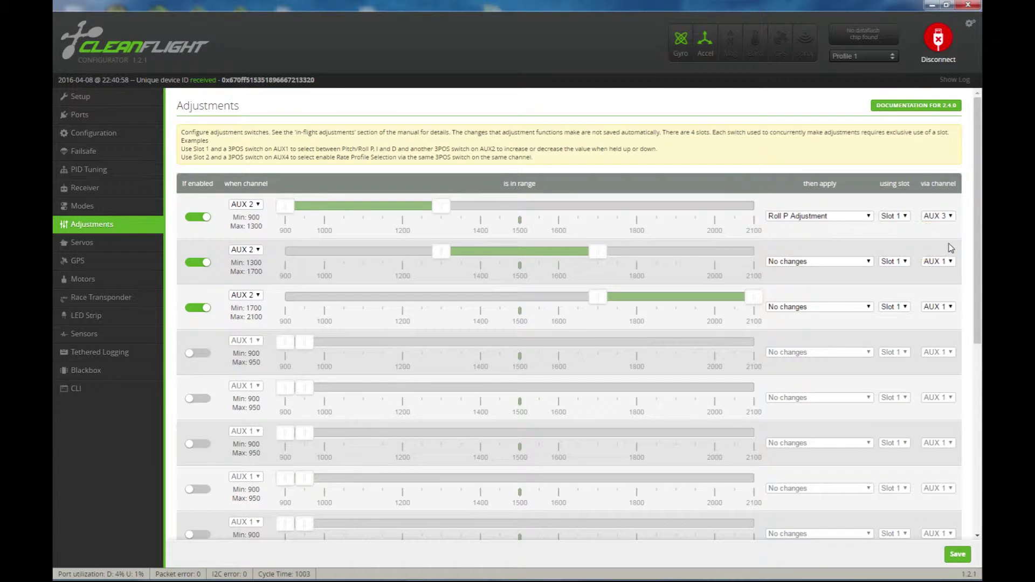
# - Make the second range apply Pitch P Adjustment via AUX 3
pyautogui.click(868, 261)
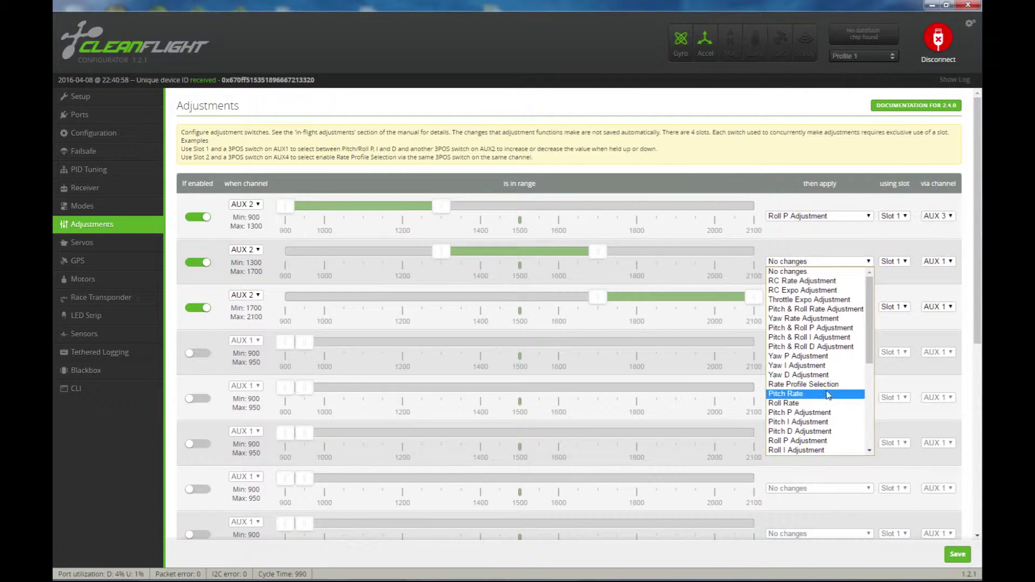
pyautogui.click(838, 412)
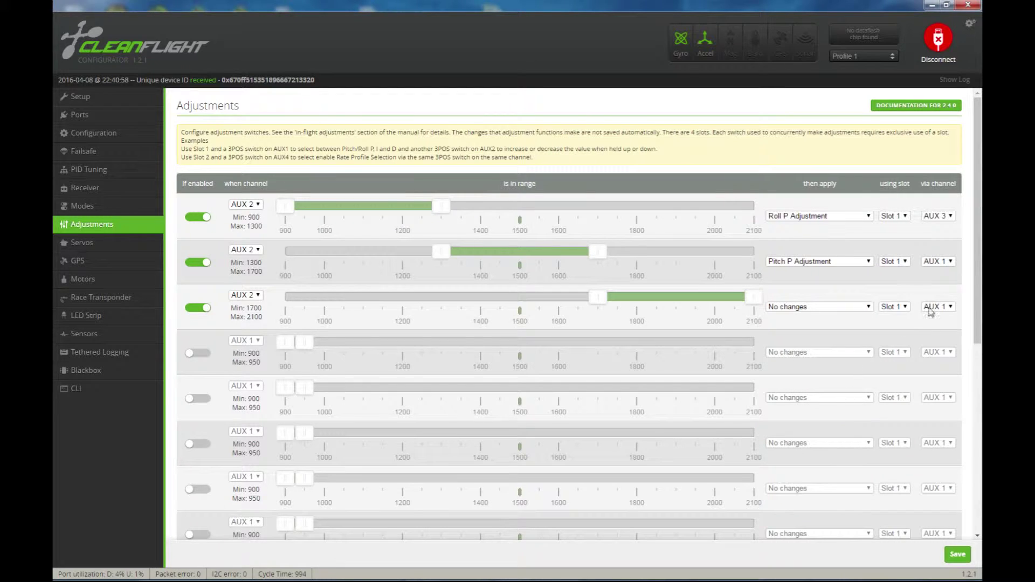
pyautogui.click(950, 263)
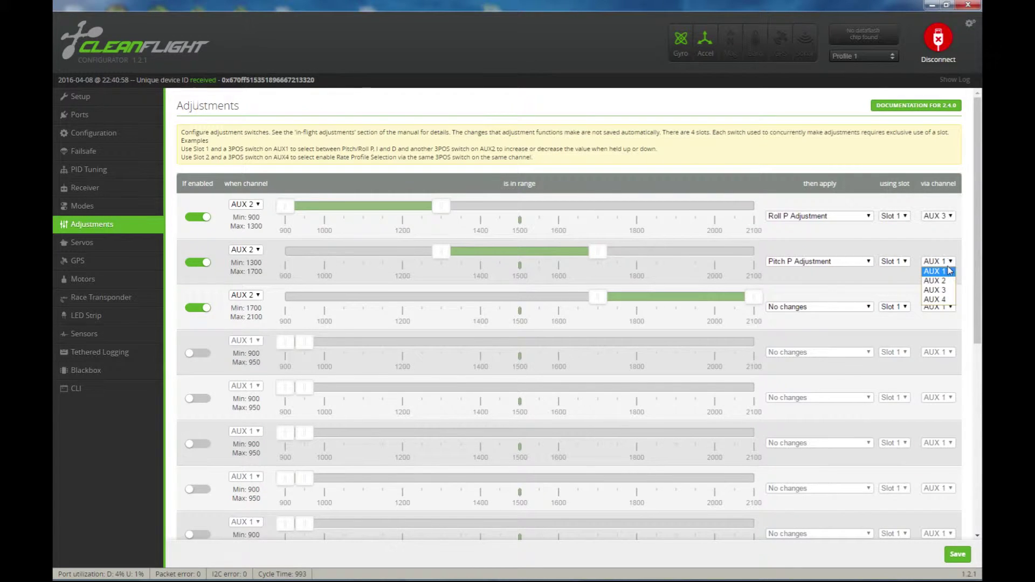
pyautogui.click(950, 291)
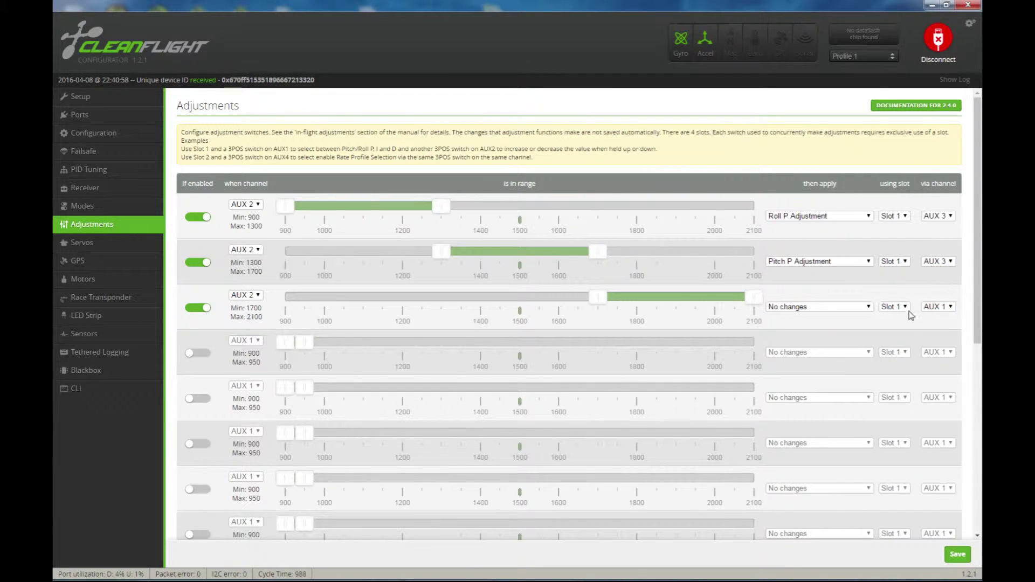
# - Make the third range apply Pitch & Roll I Adjustment via AUX 3 and save
pyautogui.click(867, 307)
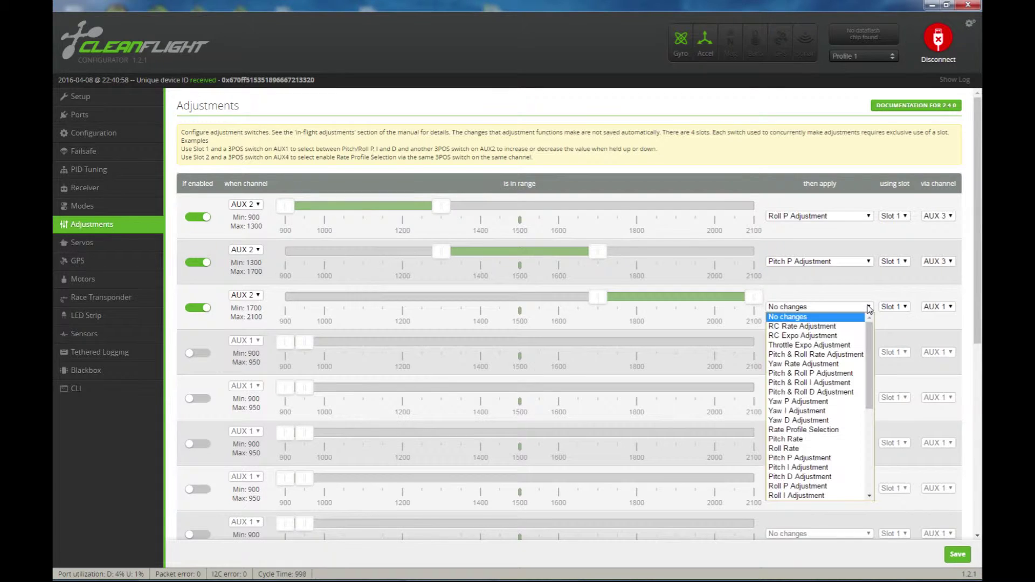
pyautogui.click(851, 384)
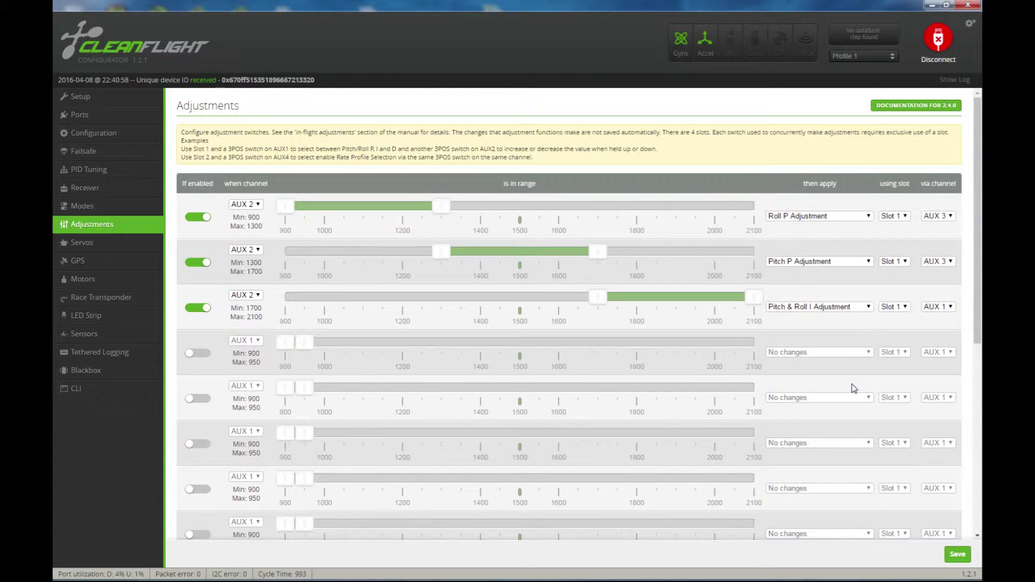
pyautogui.click(951, 308)
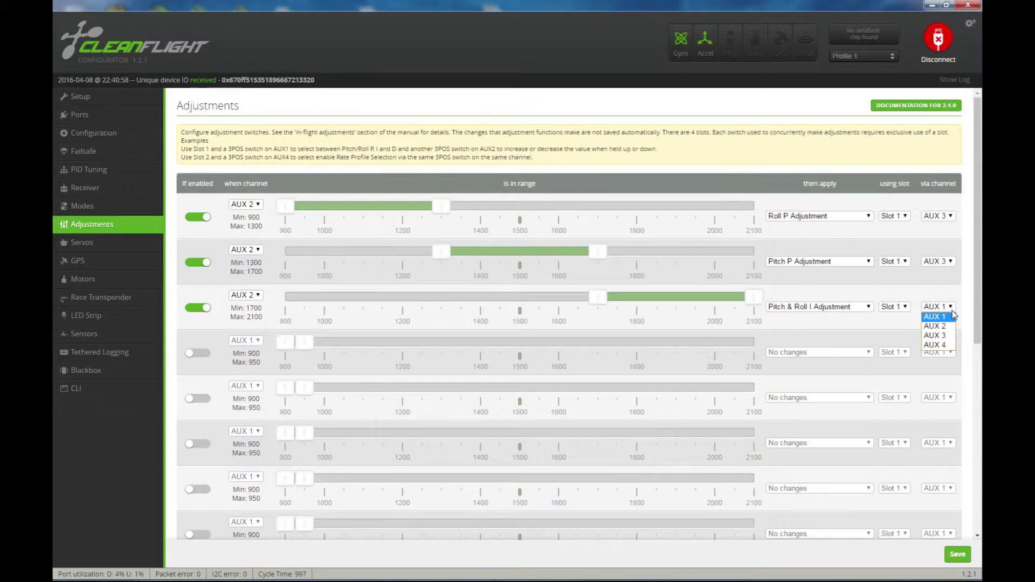
pyautogui.click(949, 336)
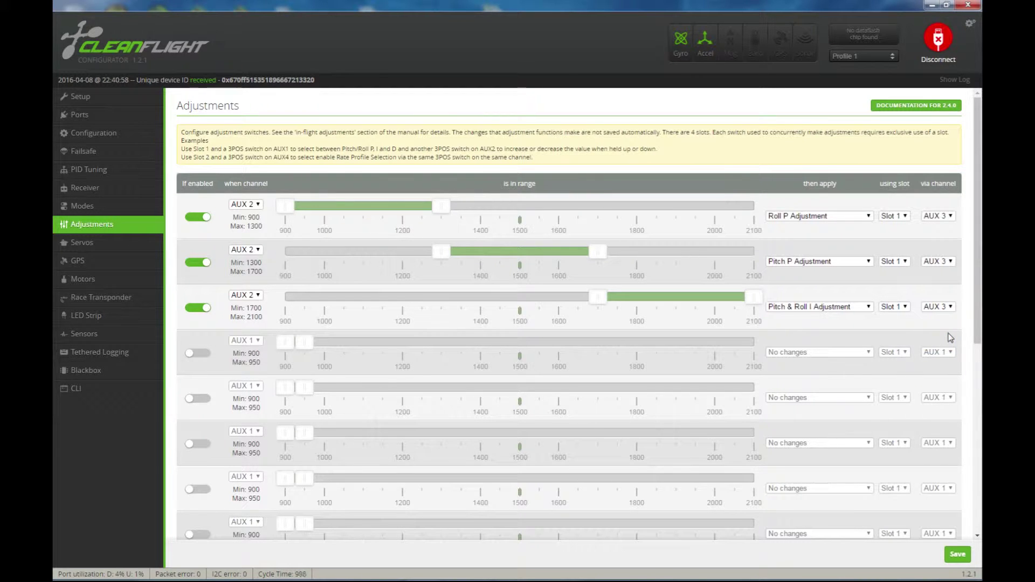
pyautogui.click(956, 555)
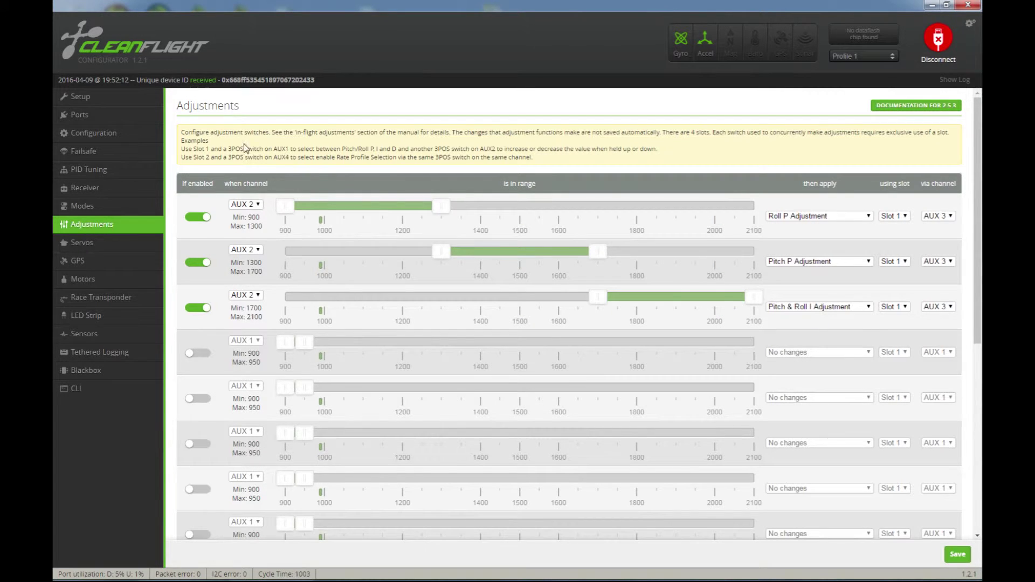
# - Show the PID Tuning page and load Profile 2's gains
pyautogui.click(71, 171)
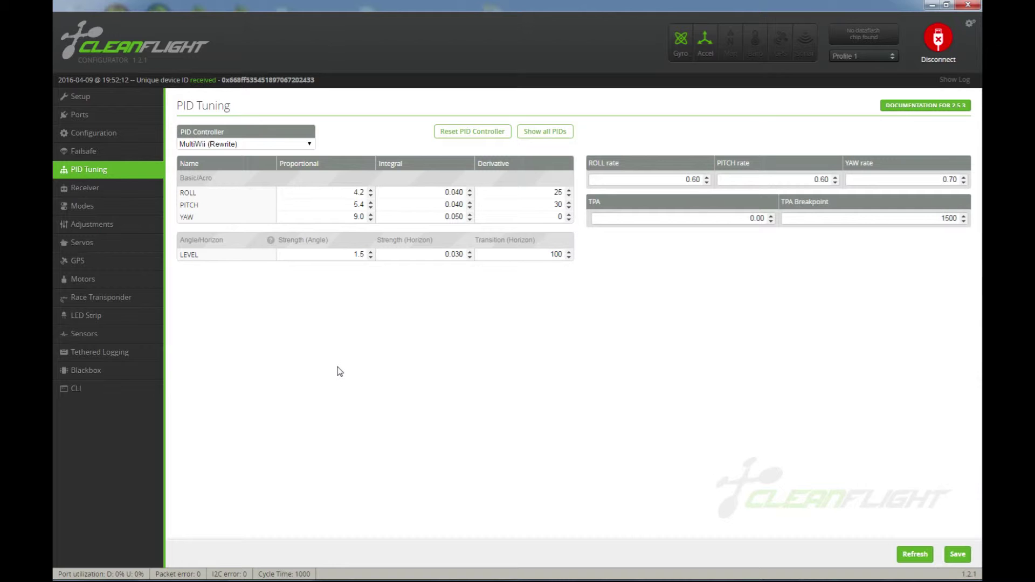
pyautogui.click(877, 54)
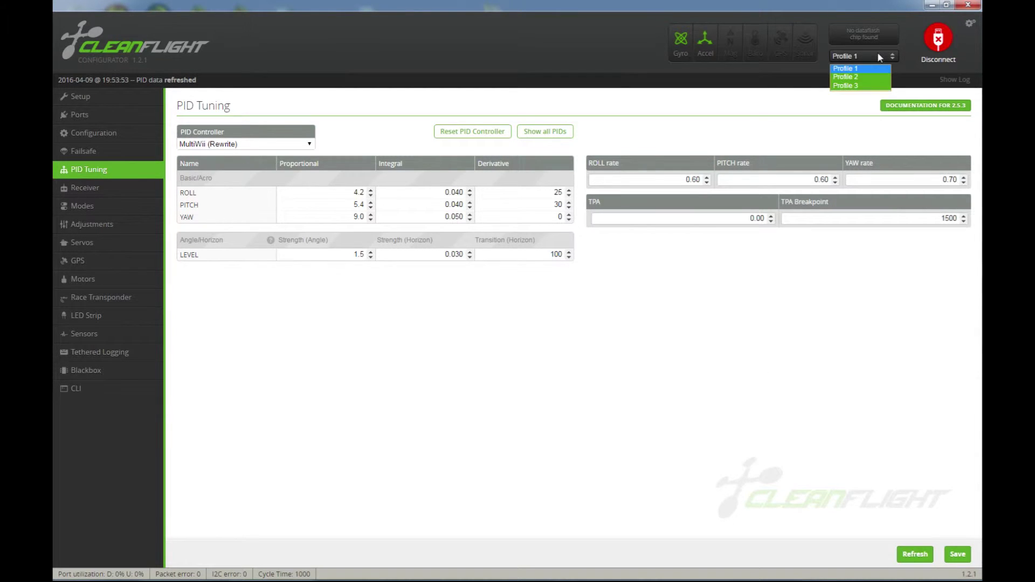
pyautogui.click(860, 81)
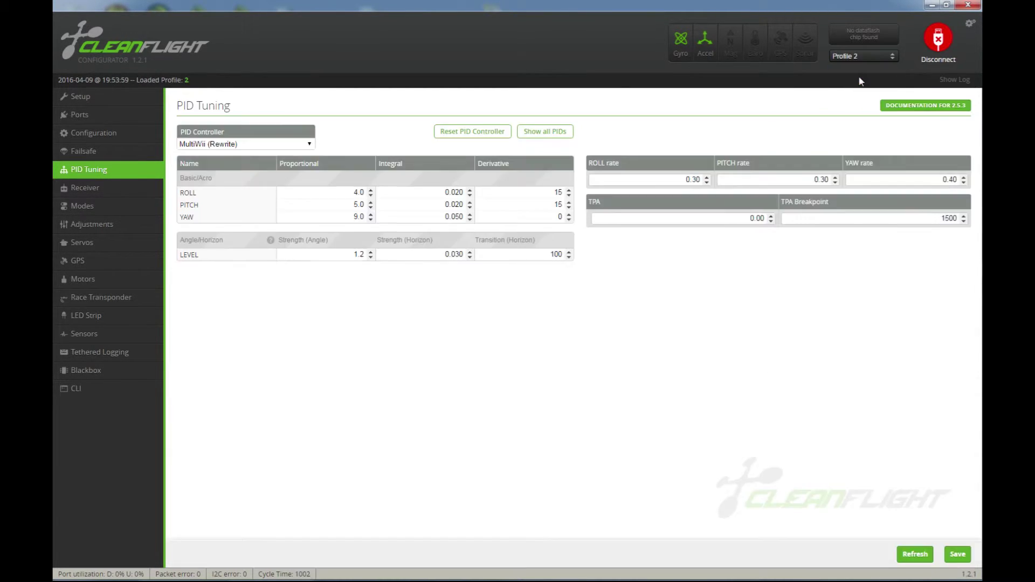
# - Refresh the PID values after each in-flight adjustment until ROLL P 4.5, PITCH P 5.5 and I 0.025 appear
pyautogui.click(909, 559)
pyautogui.click(916, 550)
pyautogui.click(907, 554)
pyautogui.click(918, 560)
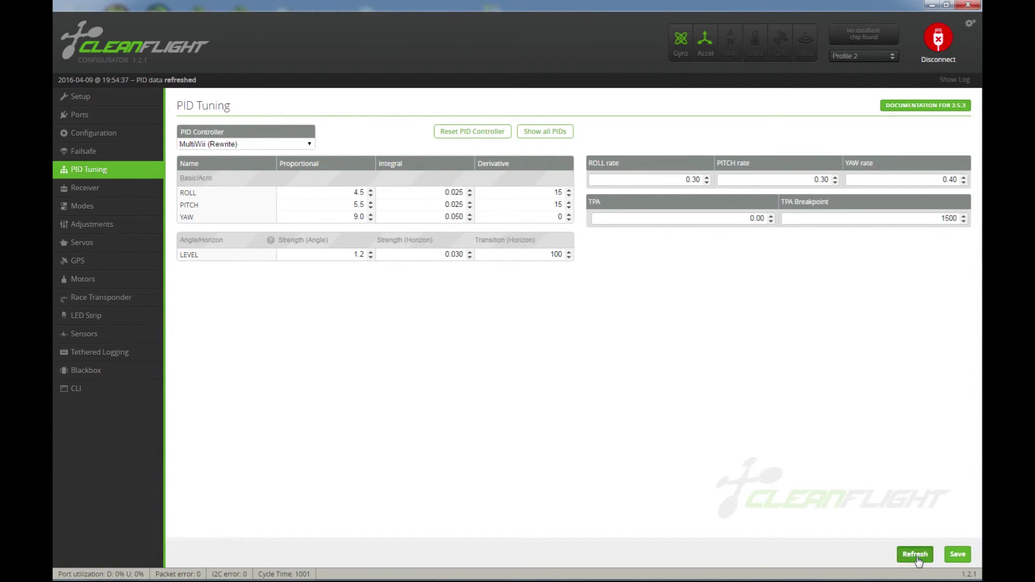